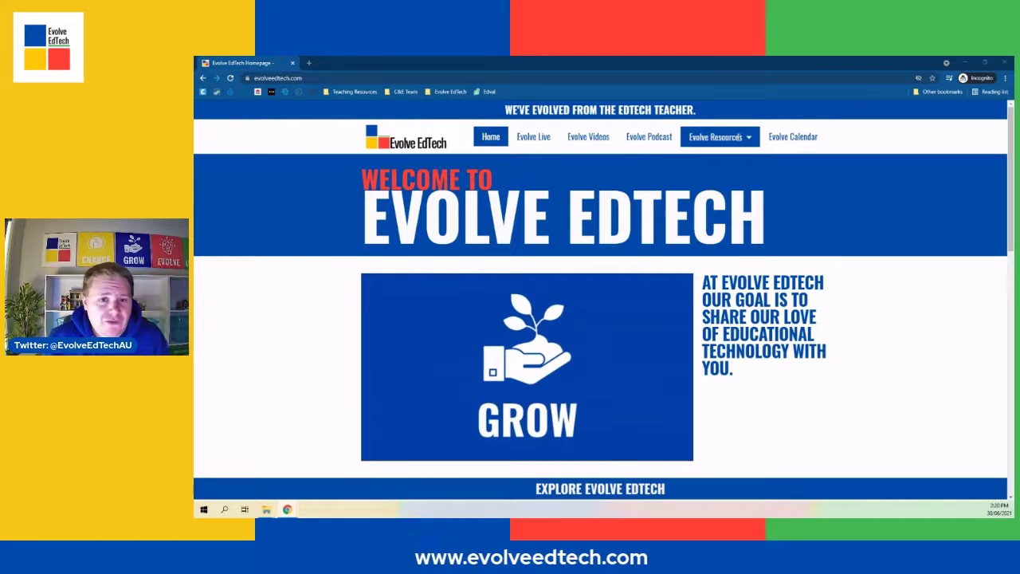
# Open the Jamboard Templates eCollection #1 page from the site's Evolve Resources.
pyautogui.moveTo(739, 137)
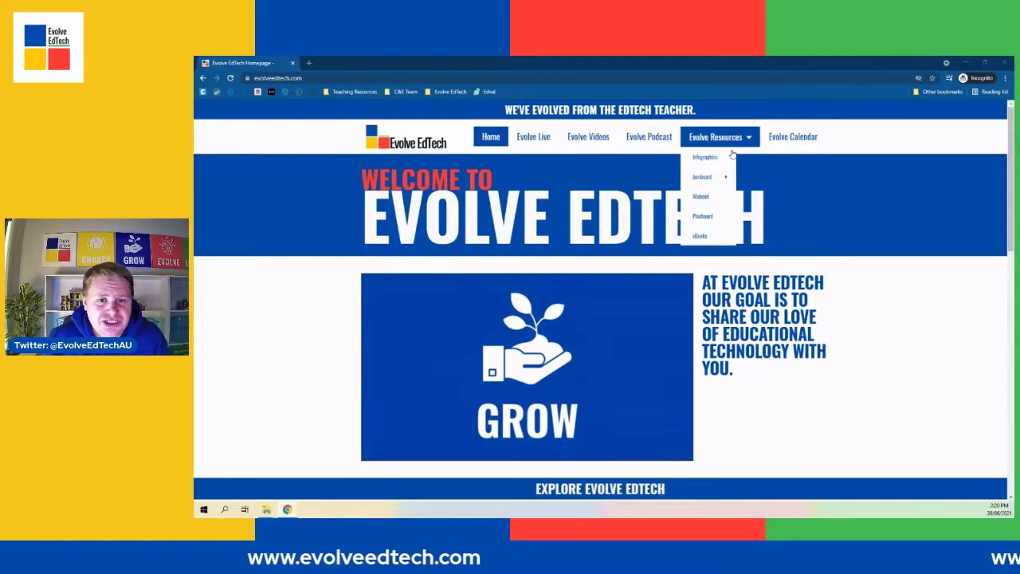
pyautogui.moveTo(716, 184)
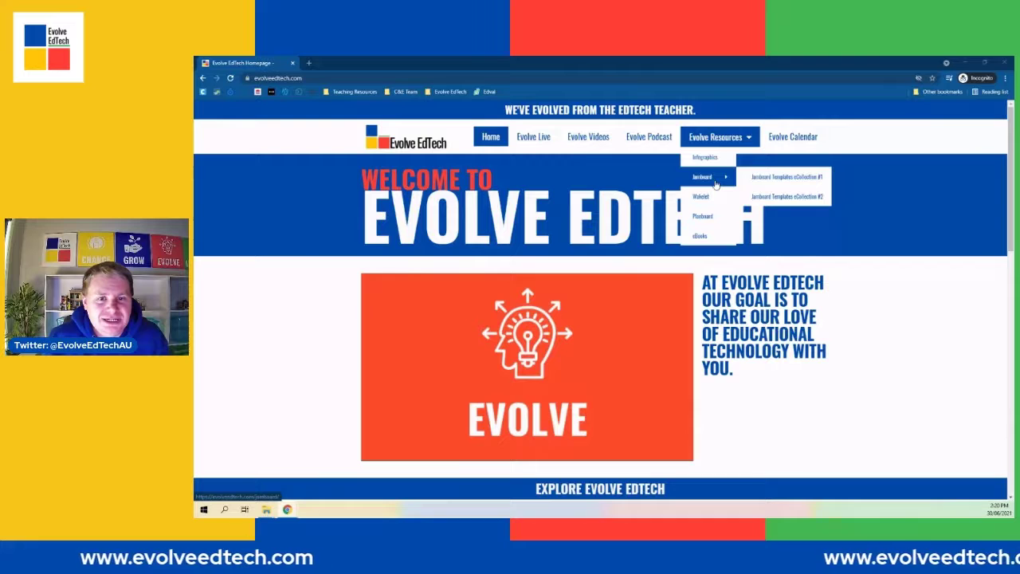
pyautogui.click(780, 184)
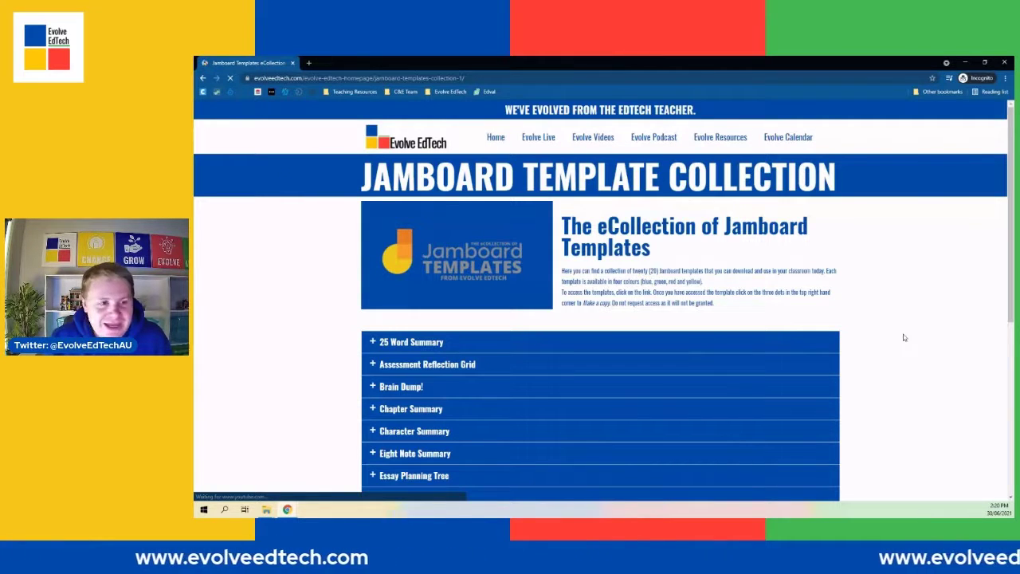
# Look over the 25 Word Summary template and expand the Idea Organising Web entry in the template collection.
pyautogui.scroll(-3, 905, 337)
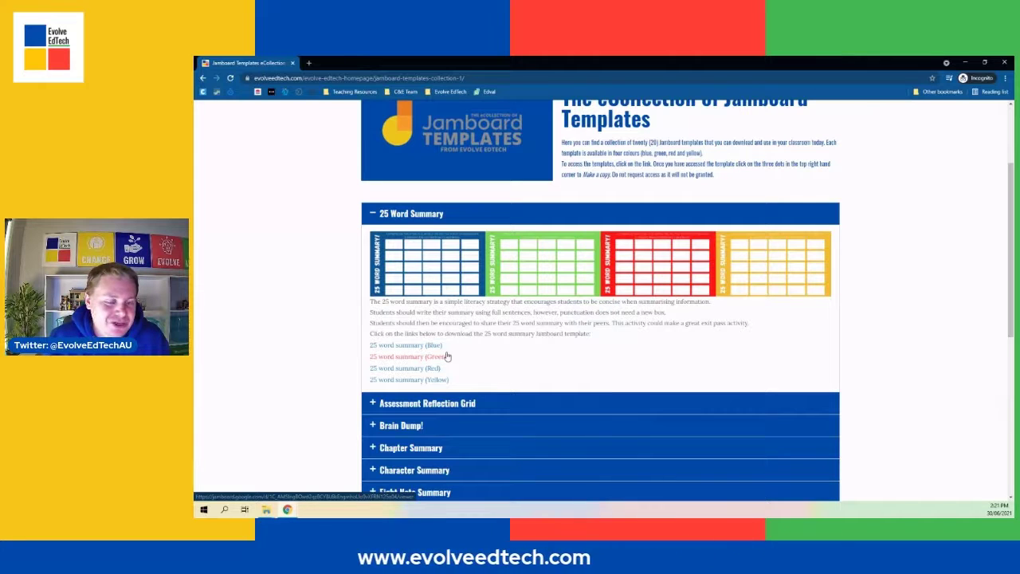
pyautogui.scroll(-1, 447, 357)
pyautogui.scroll(-1, 447, 356)
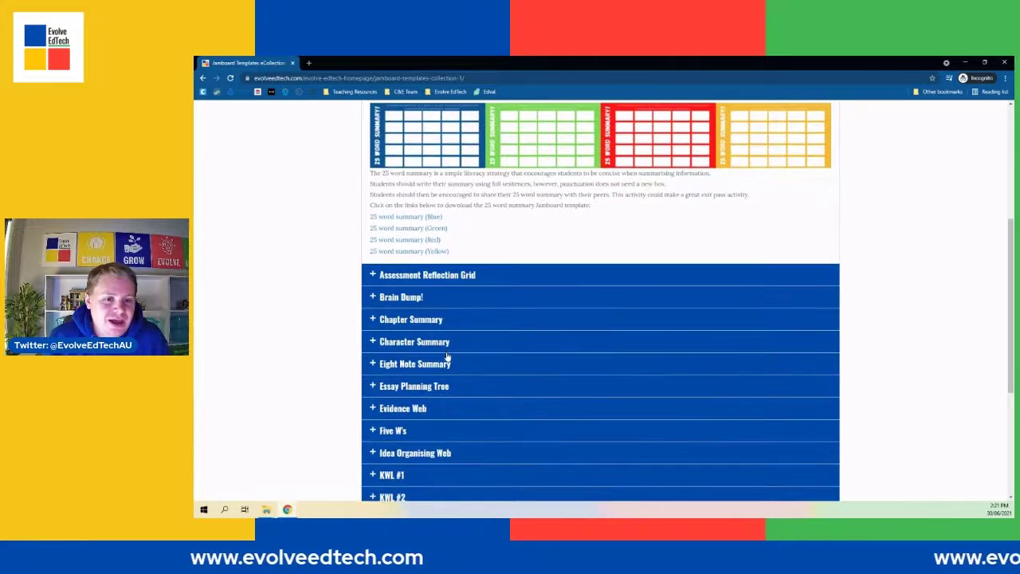
pyautogui.scroll(-1, 446, 362)
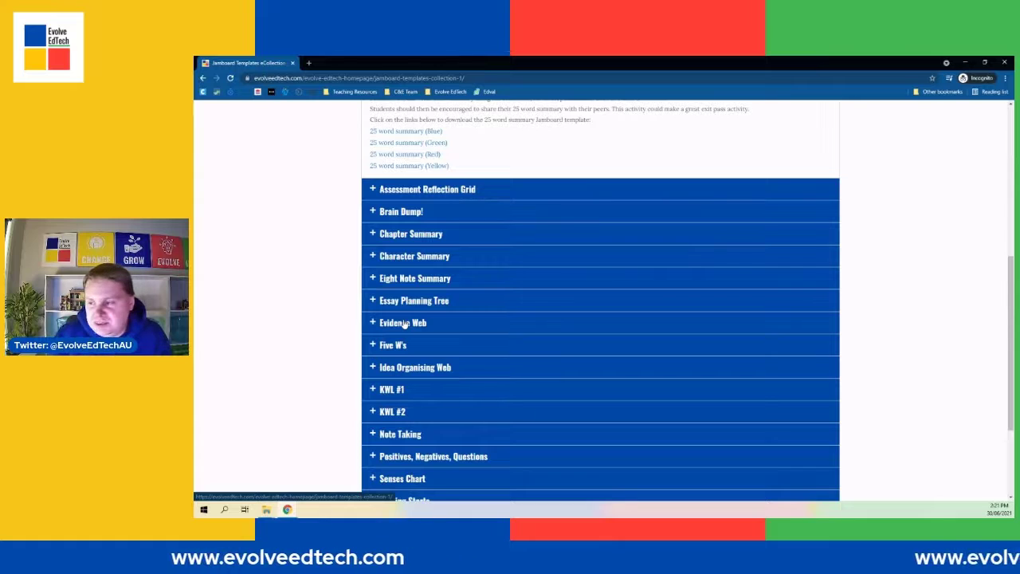
pyautogui.click(416, 368)
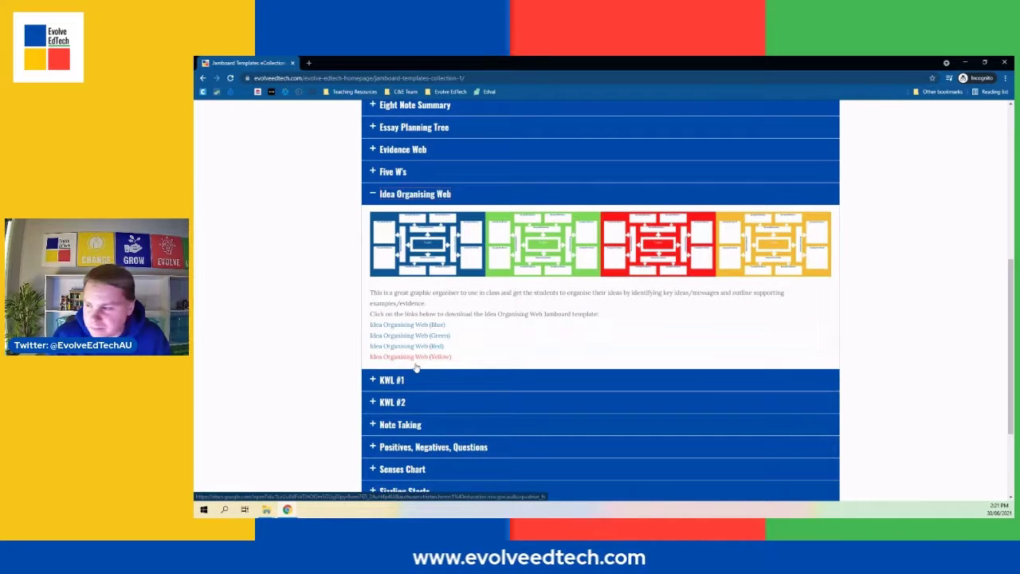
pyautogui.scroll(-1, 416, 367)
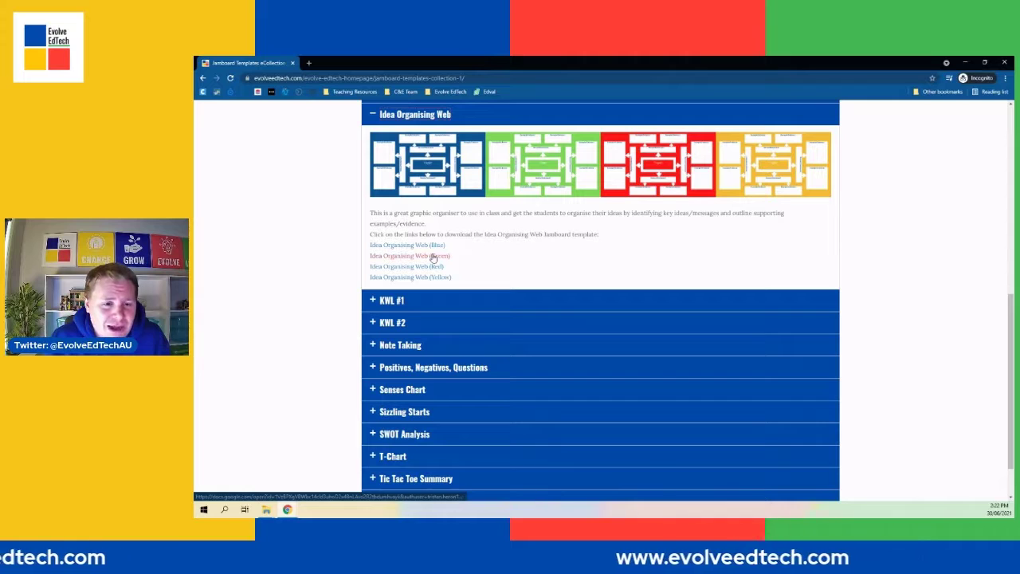
# Open the Idea Organising Web (Green) template in a new browser tab and switch to it.
pyautogui.rightClick(433, 256)
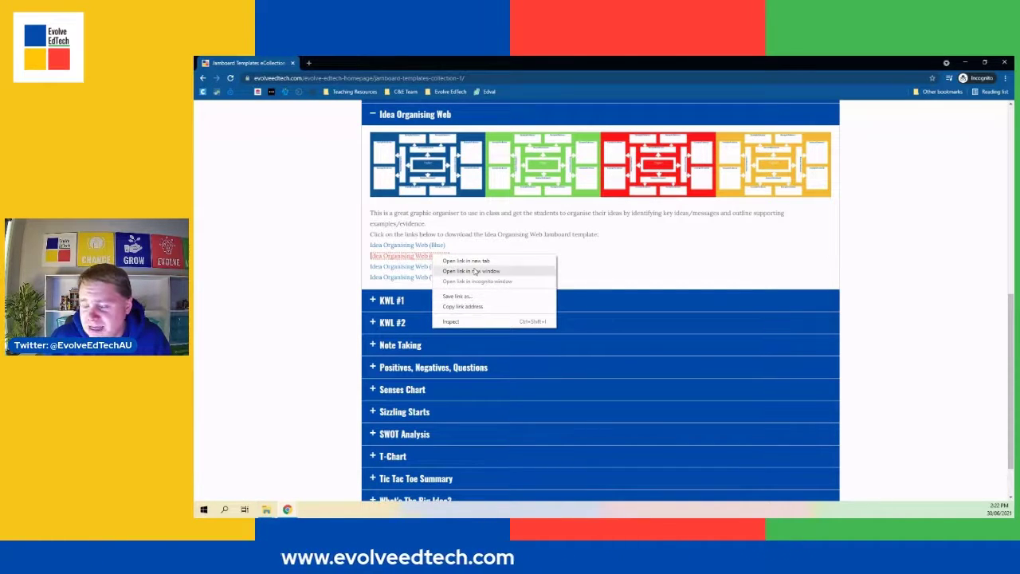
pyautogui.click(477, 262)
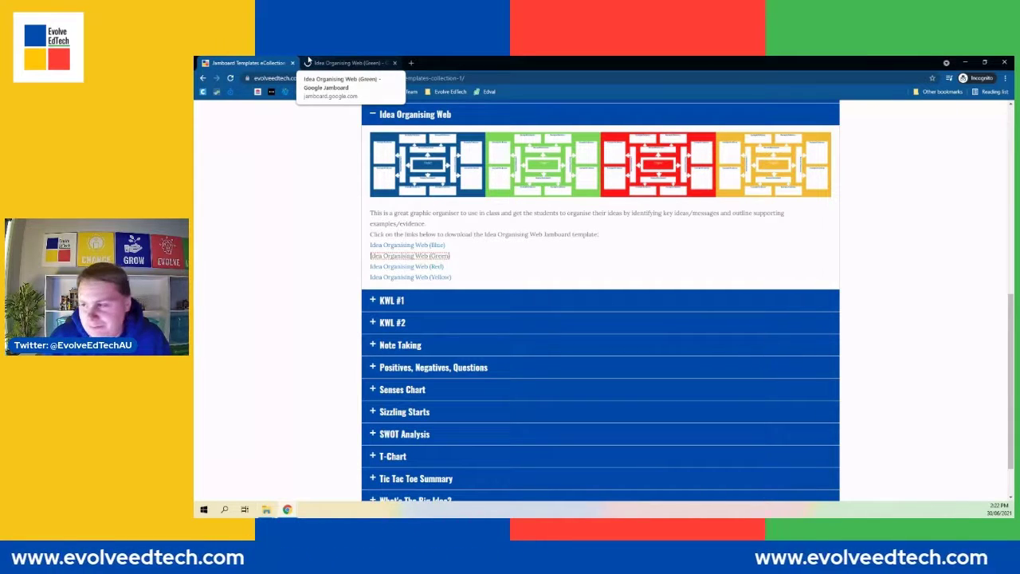
pyautogui.click(335, 62)
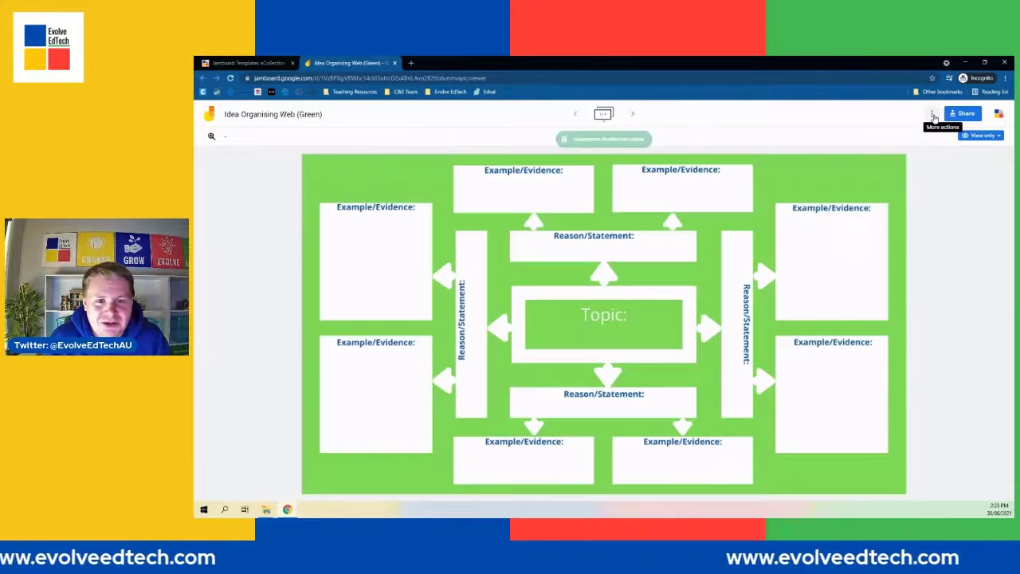
# Make a copy of the template in My Drive named Copy of Idea Organising Web (Green).
pyautogui.click(933, 114)
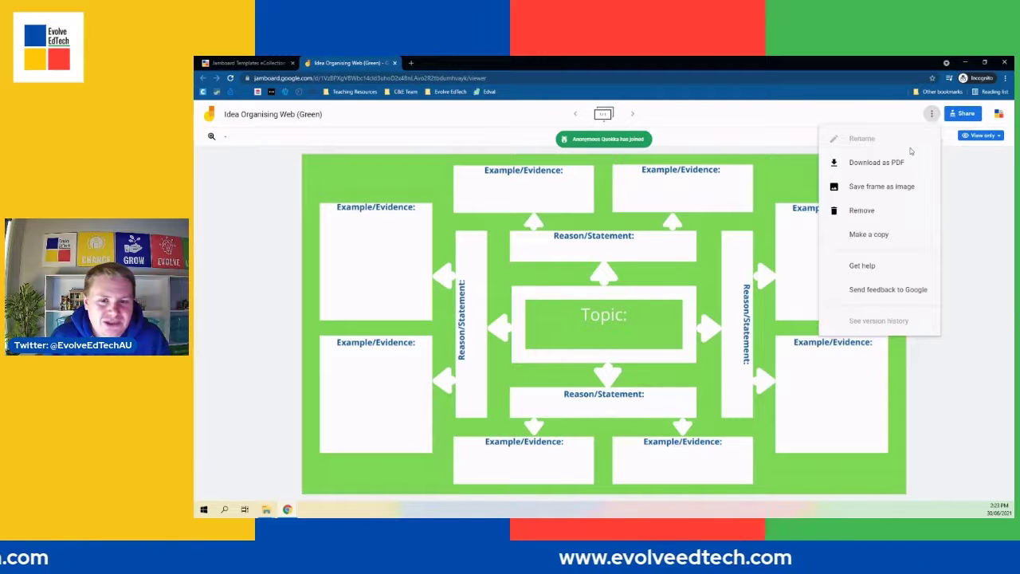
pyautogui.click(873, 235)
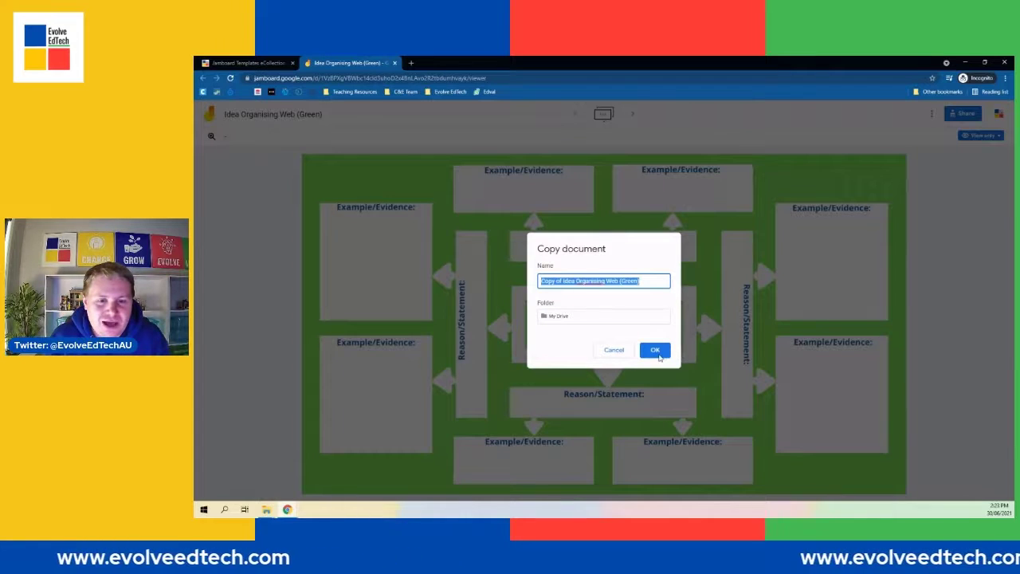
pyautogui.click(656, 351)
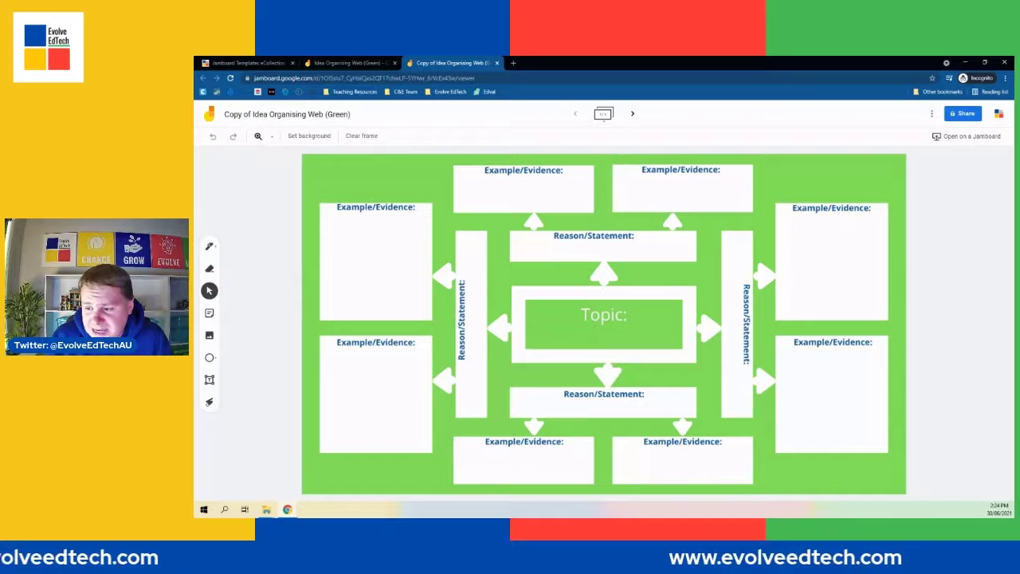
# Add the text "Themes in 'Trash'" below the Topic heading and widen its text box to fit on one line.
pyautogui.click(209, 380)
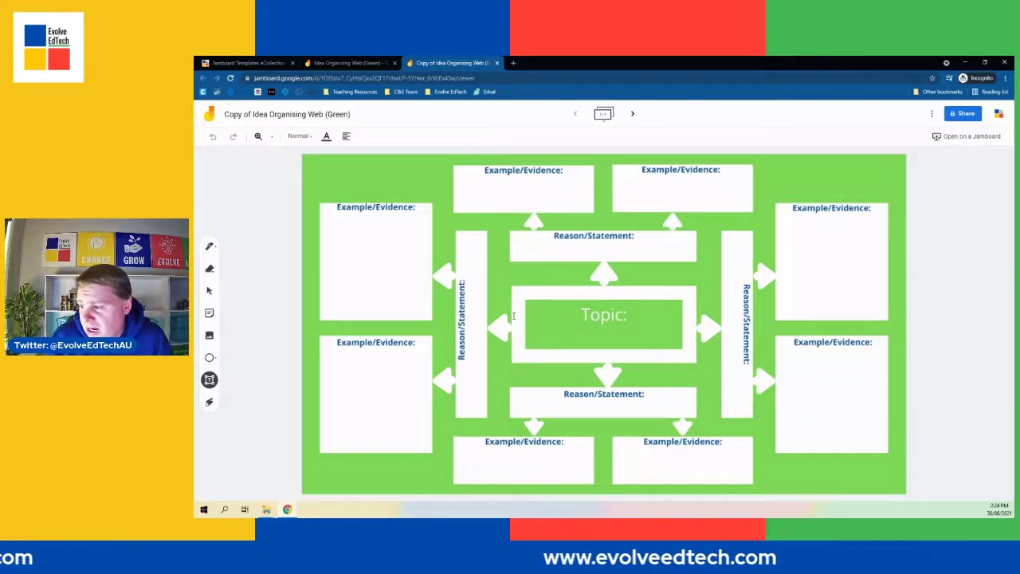
pyautogui.click(589, 341)
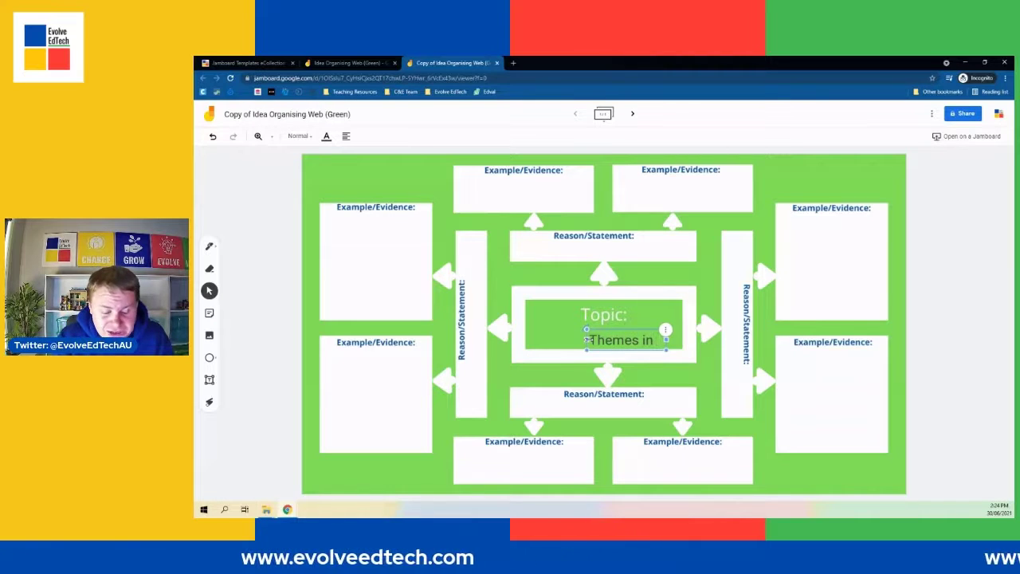
pyautogui.write("'Trash'")
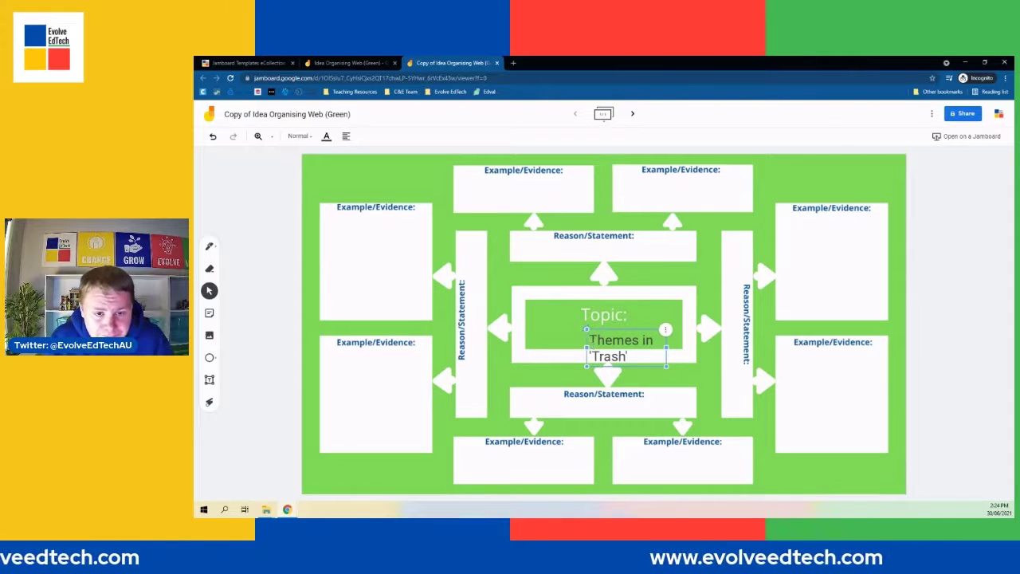
pyautogui.moveTo(550, 339); pyautogui.dragTo(540, 339)
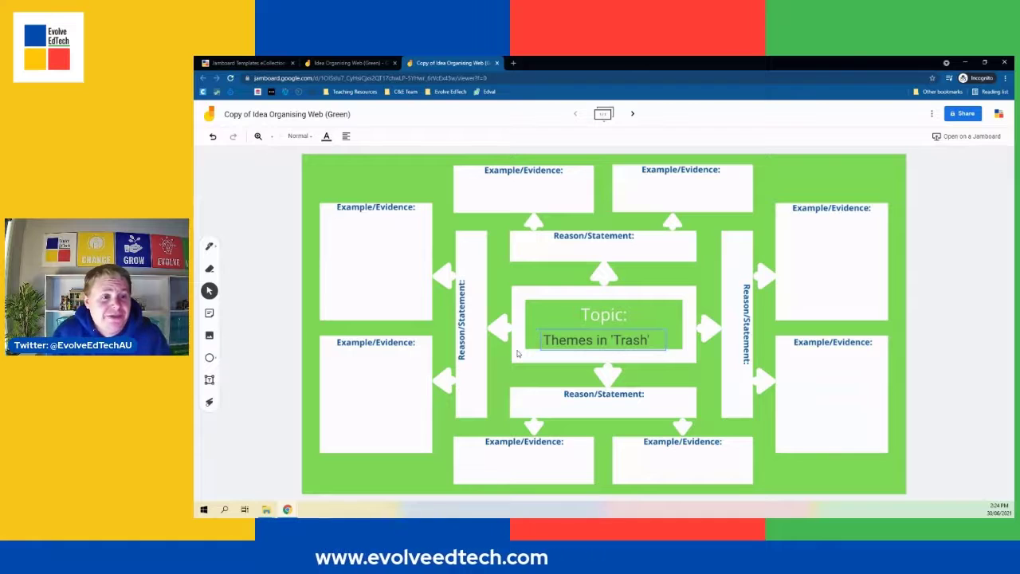
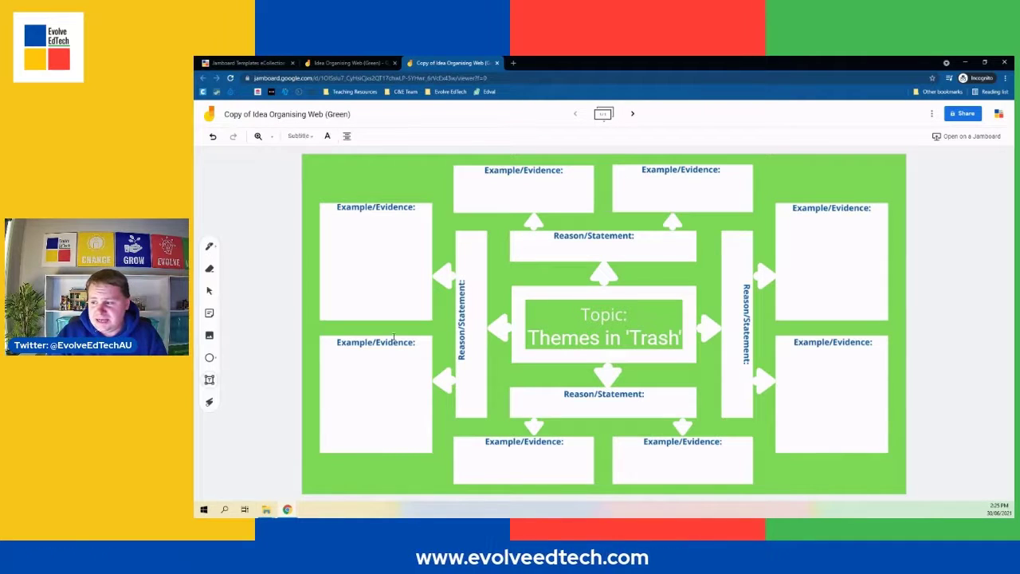
# Add the text "Poverty" near the left Reason/Statement box and set its text style to Normal.
pyautogui.click(472, 343)
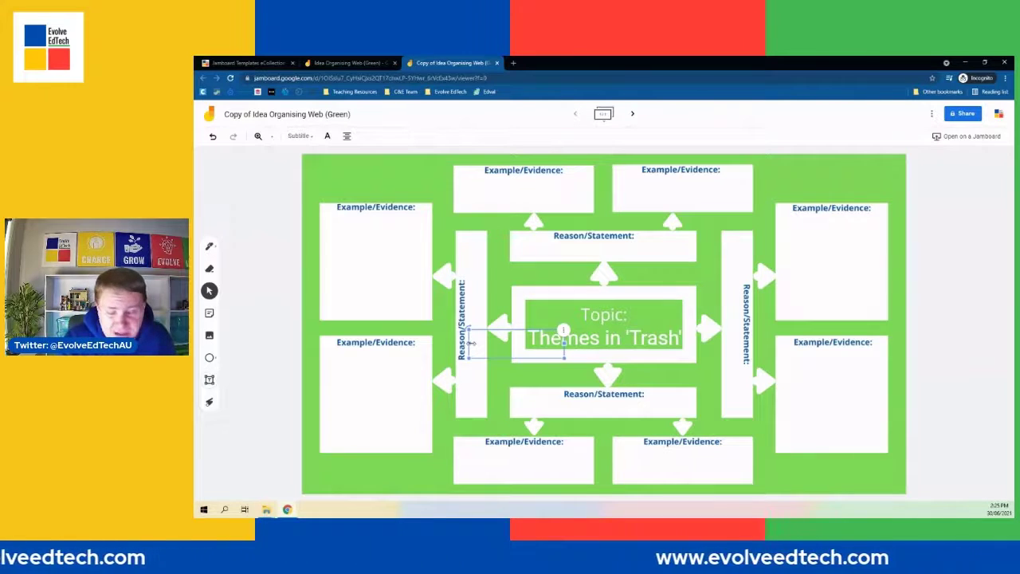
pyautogui.write('F')
pyautogui.write('over')
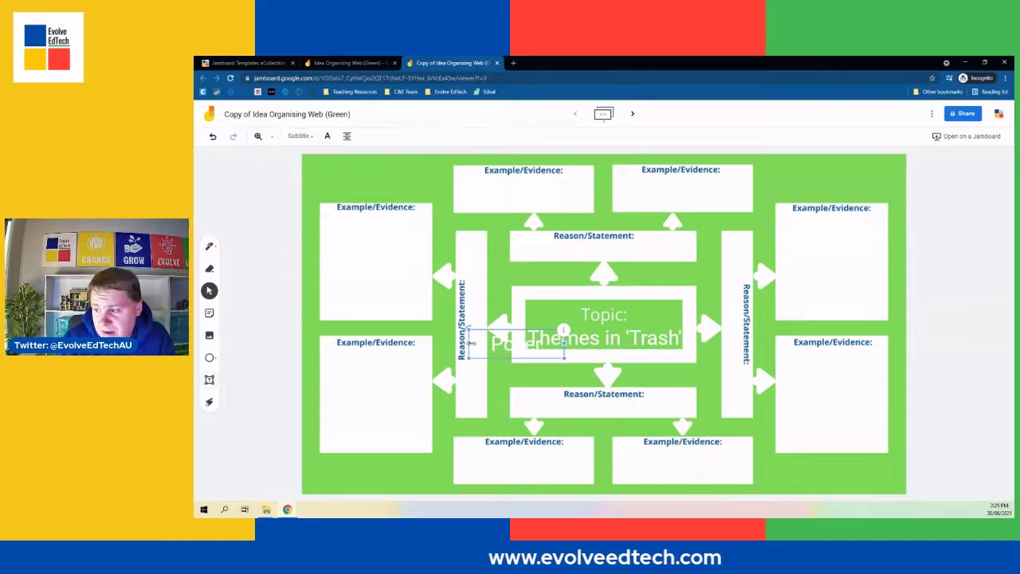
pyautogui.write('ty')
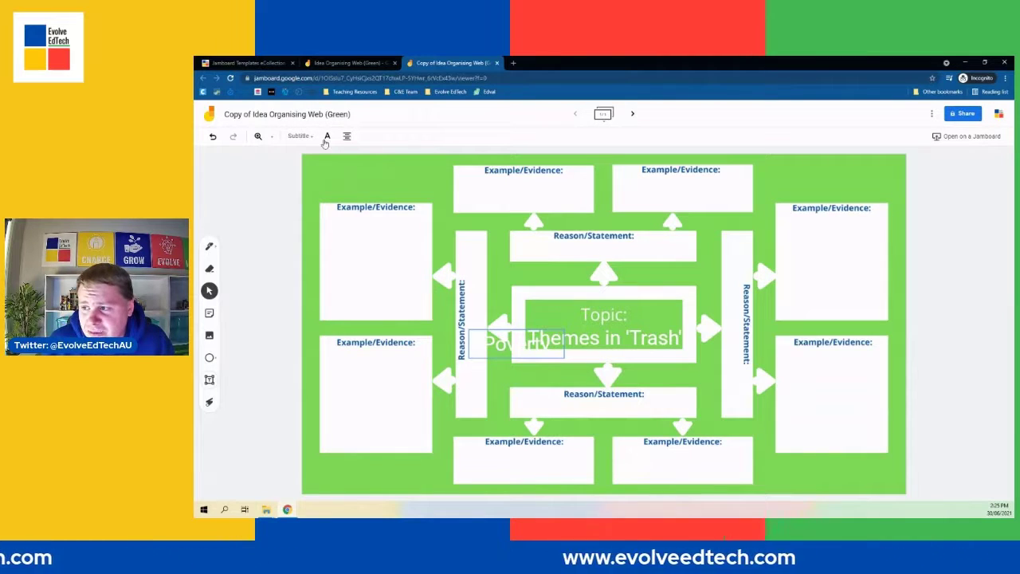
pyautogui.click(300, 136)
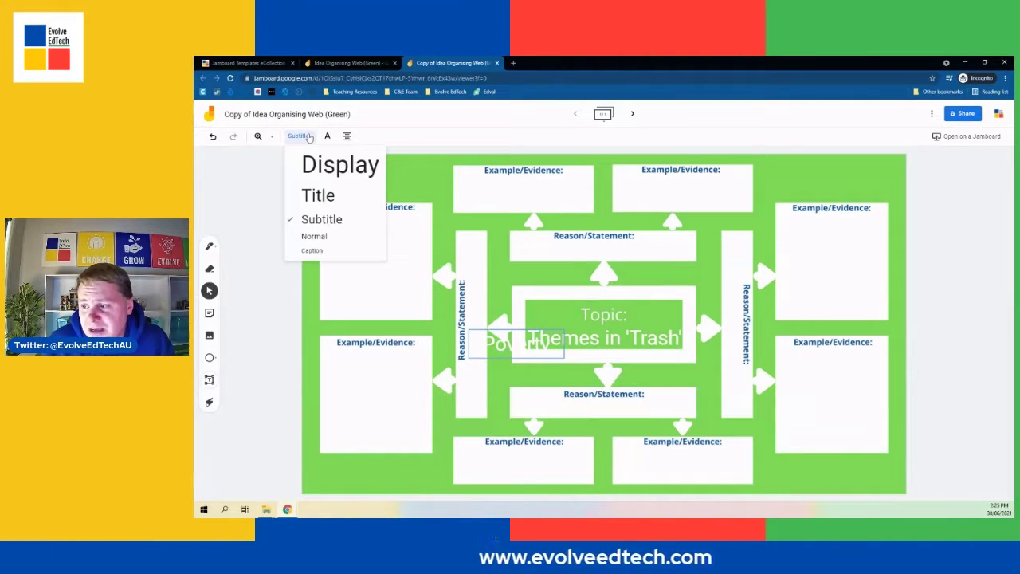
pyautogui.click(314, 236)
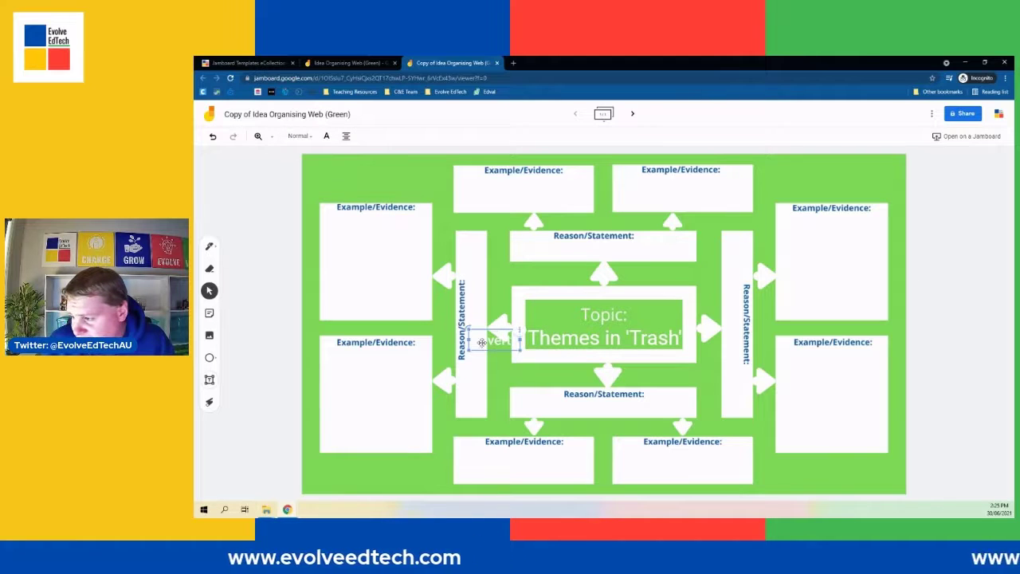
# Move the Poverty text onto the left Reason/Statement box and colour it yellow.
pyautogui.moveTo(481, 342); pyautogui.dragTo(466, 347)
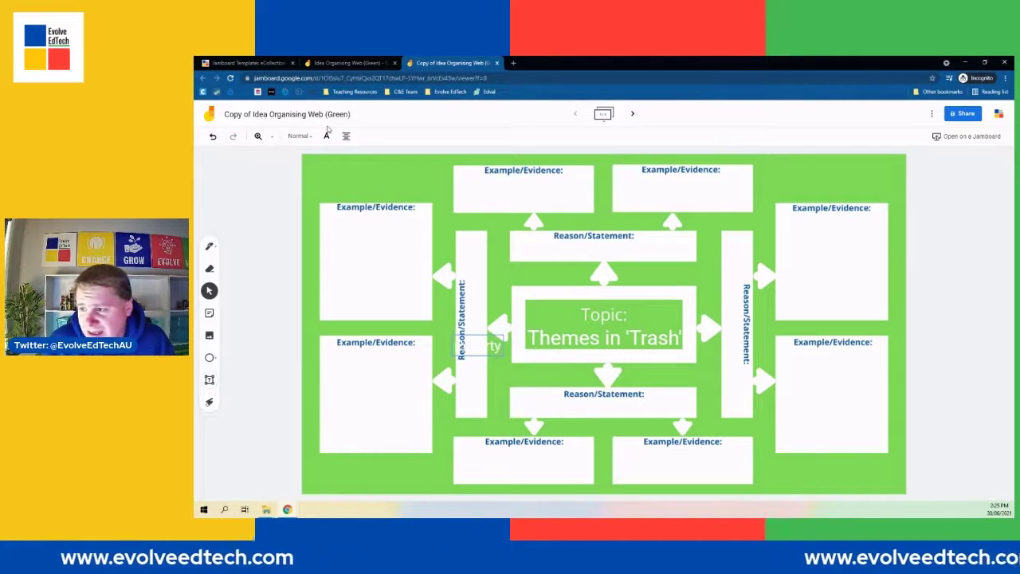
pyautogui.click(303, 137)
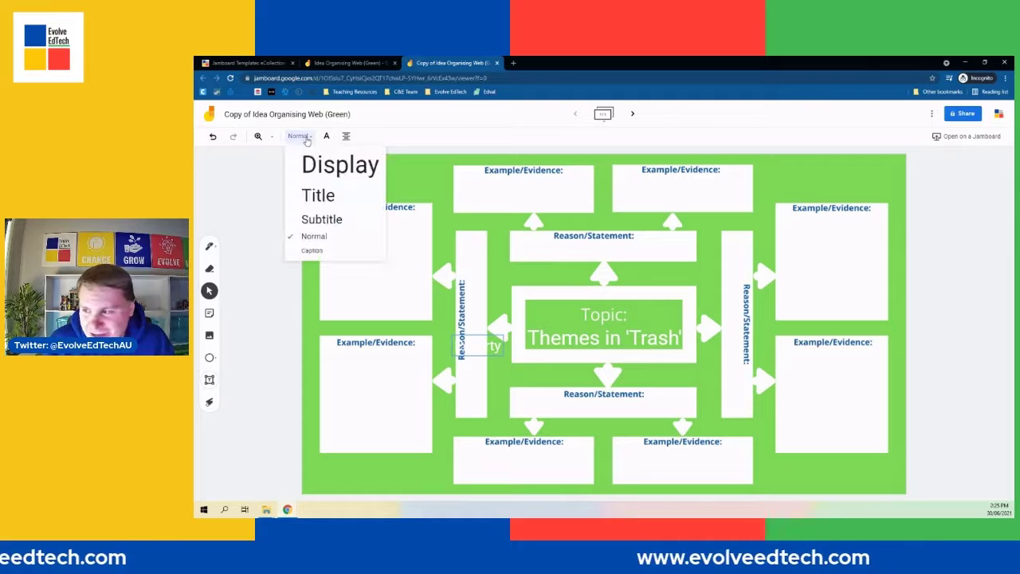
pyautogui.click(327, 138)
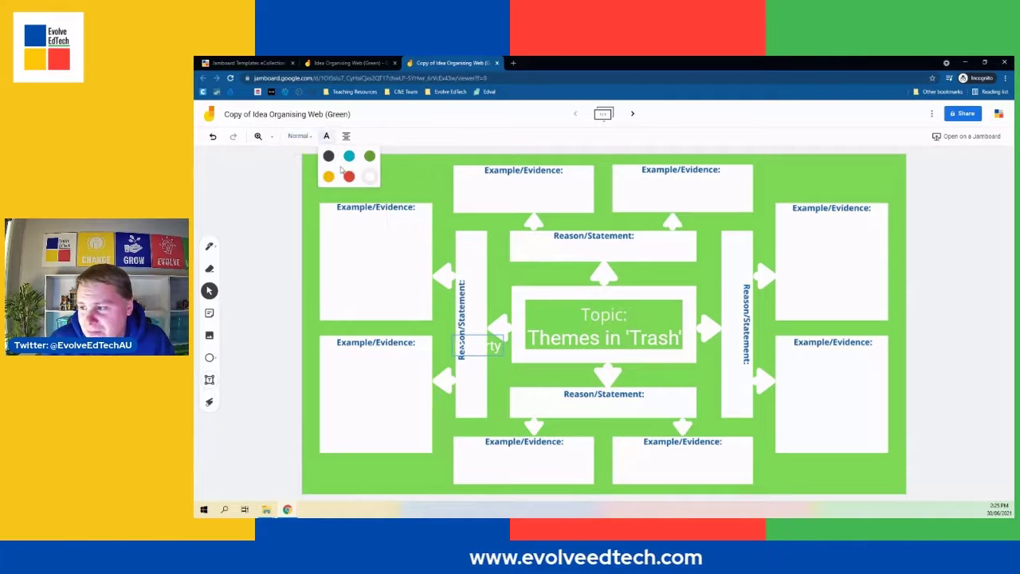
pyautogui.click(330, 176)
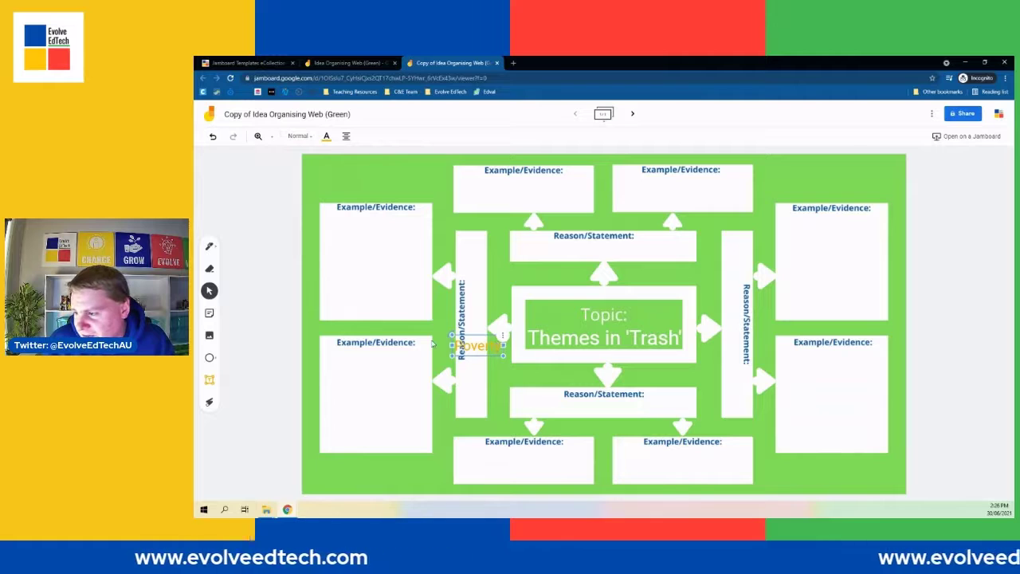
# Rotate the Poverty text to run vertically upward and centre it beside the label in the left Reason/Statement box.
pyautogui.moveTo(449, 334); pyautogui.dragTo(466, 369)
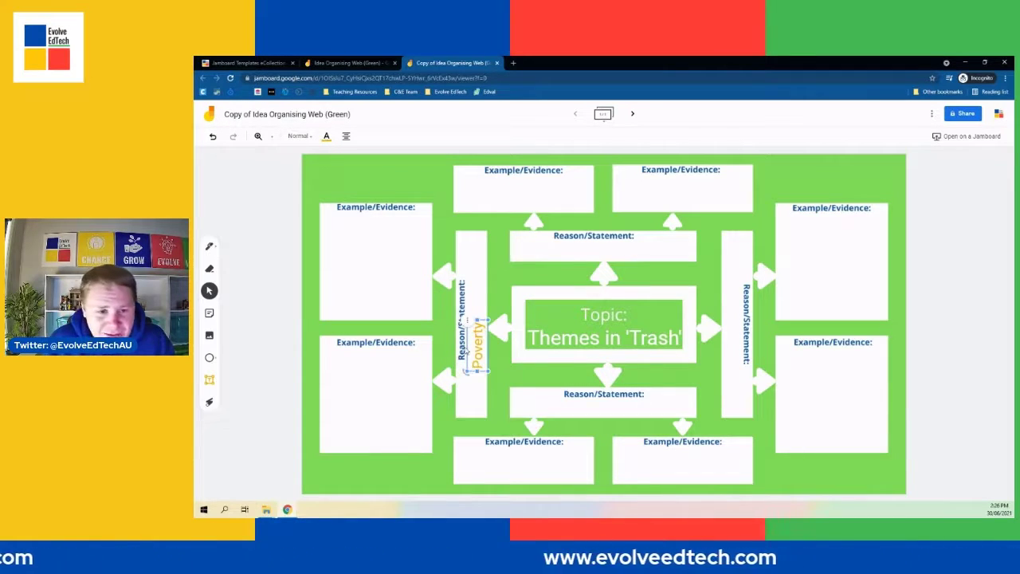
pyautogui.moveTo(472, 343); pyautogui.dragTo(473, 323)
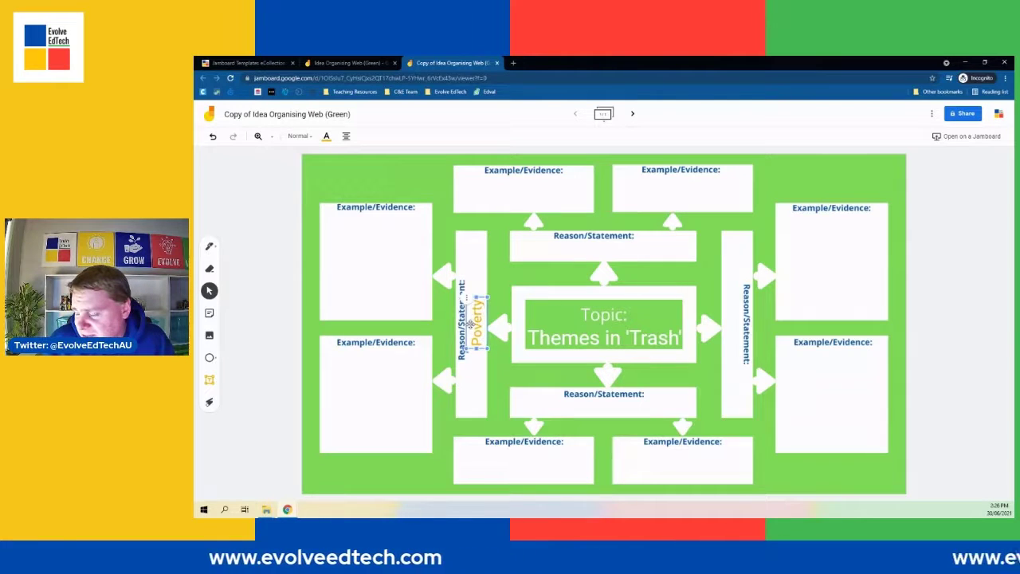
pyautogui.click(922, 413)
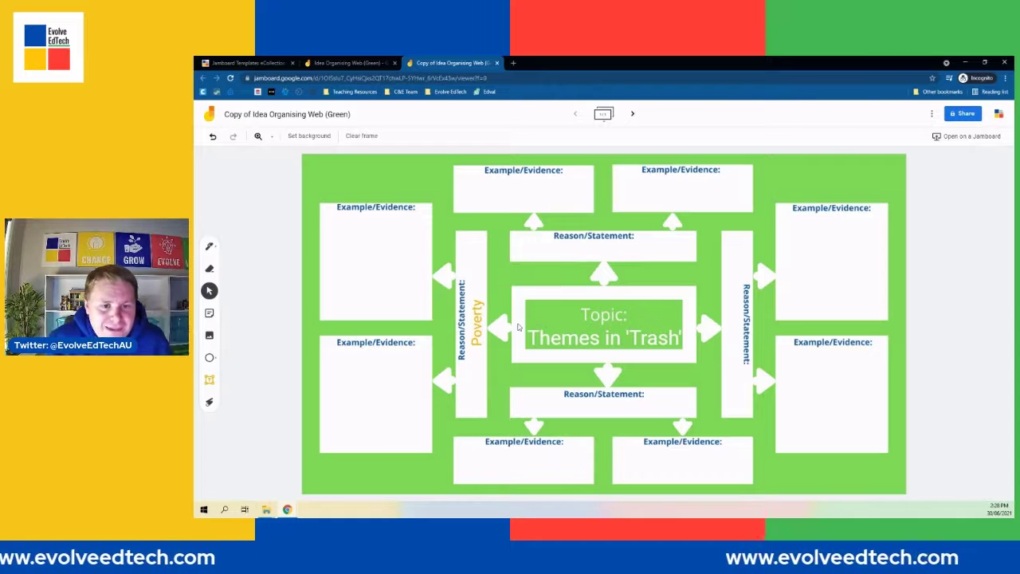
# Duplicate the filled-in Idea Organising Web frame and open the copy as the second frame.
pyautogui.click(605, 114)
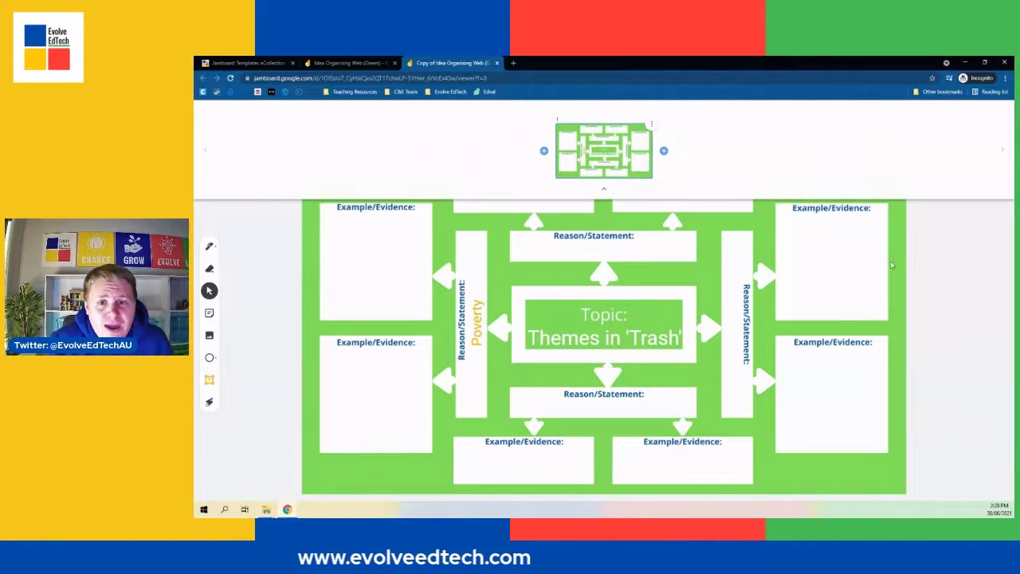
pyautogui.click(924, 253)
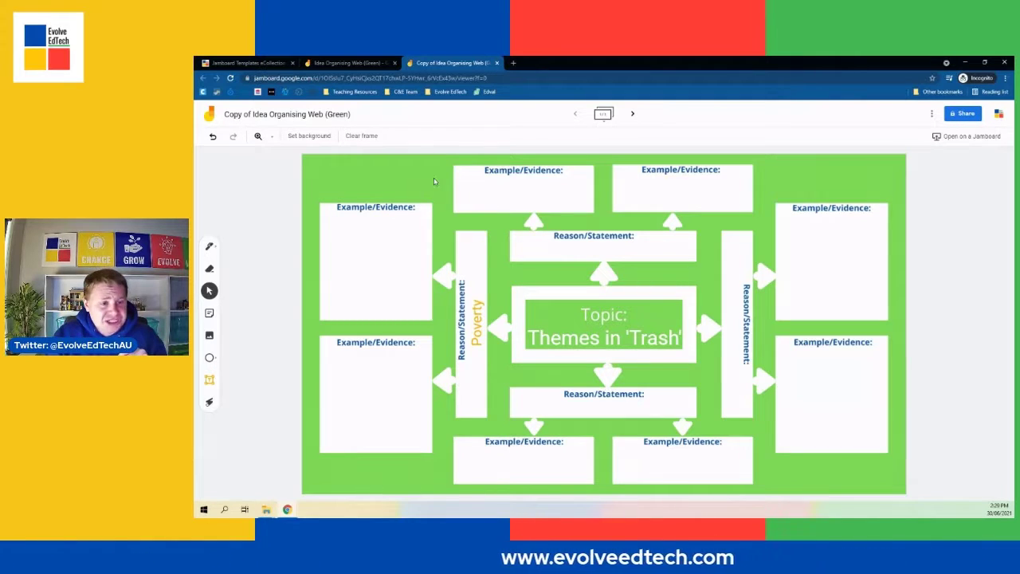
pyautogui.click(604, 114)
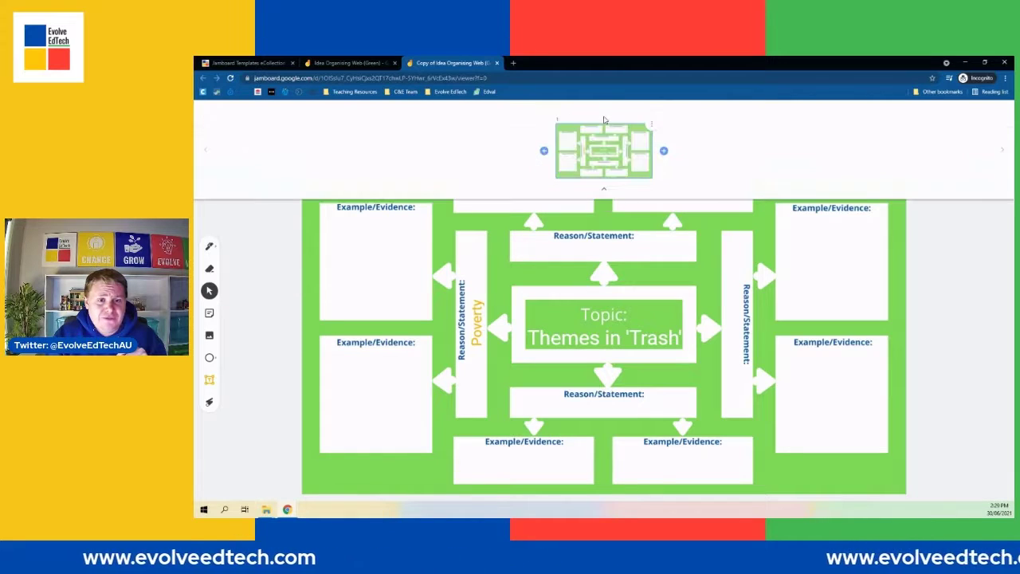
pyautogui.click(653, 128)
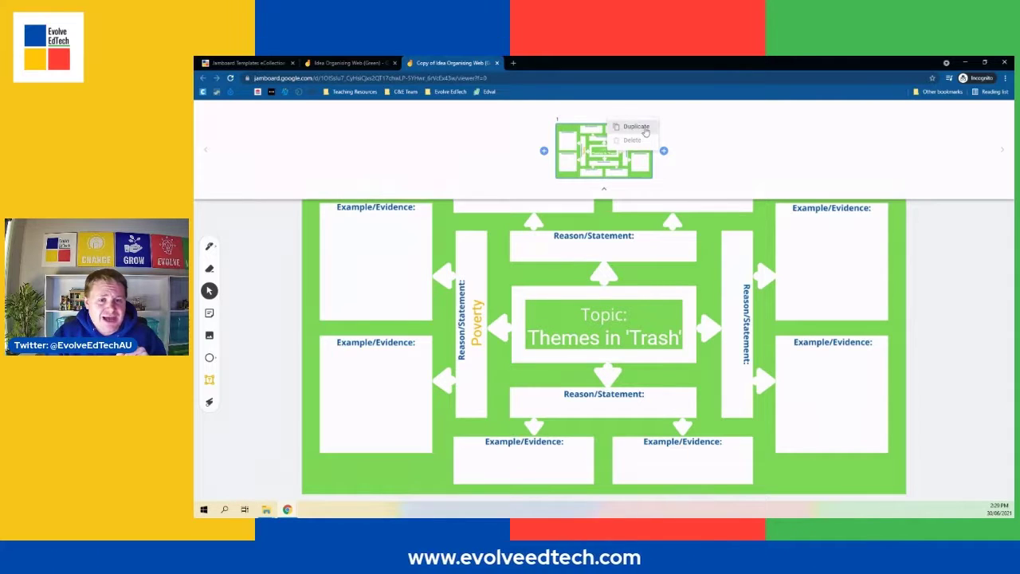
pyautogui.click(636, 127)
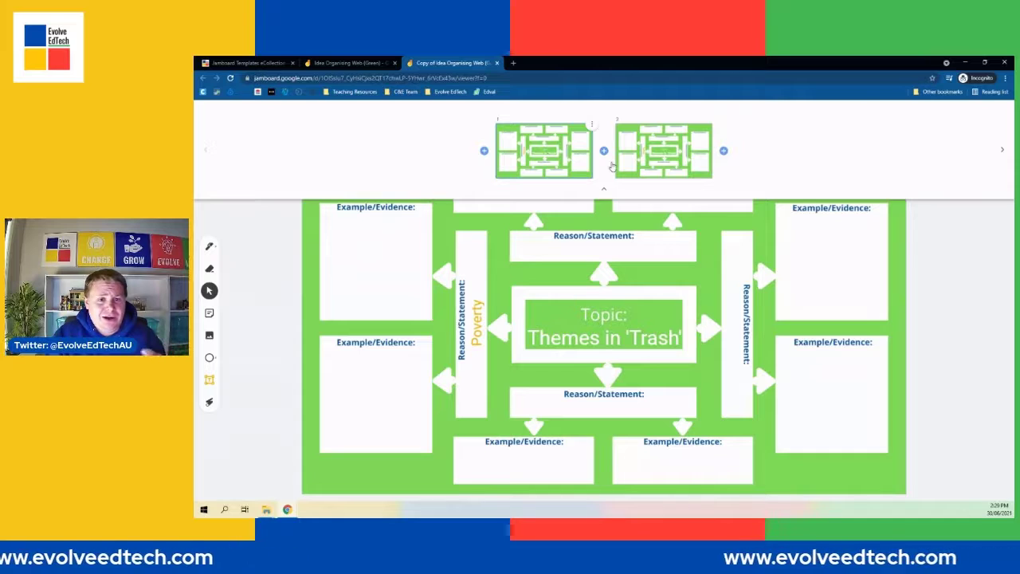
pyautogui.click(648, 127)
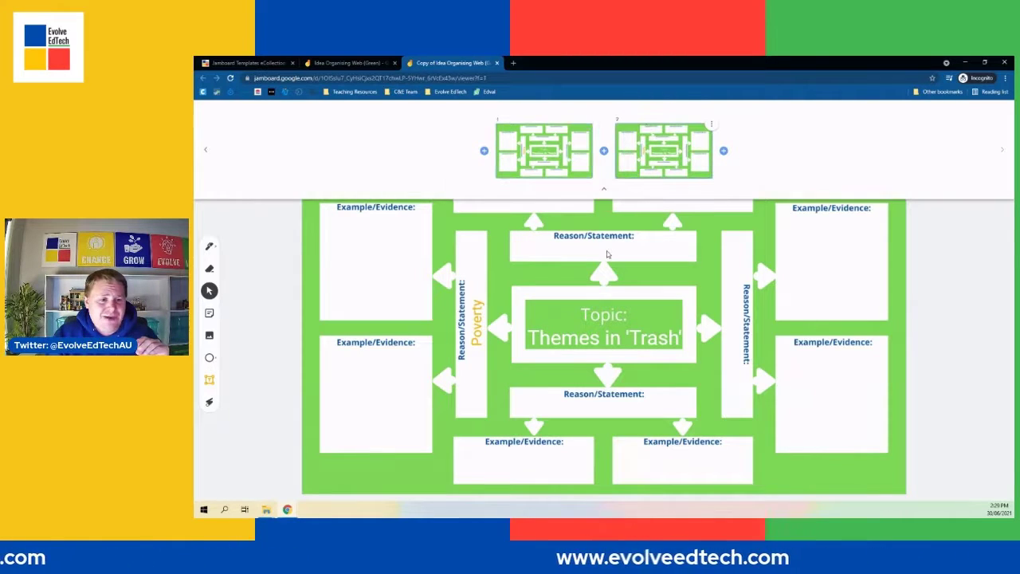
# Check that the Poverty text on the duplicated frame can be selected, and view the board's export and copy options.
pyautogui.click(478, 340)
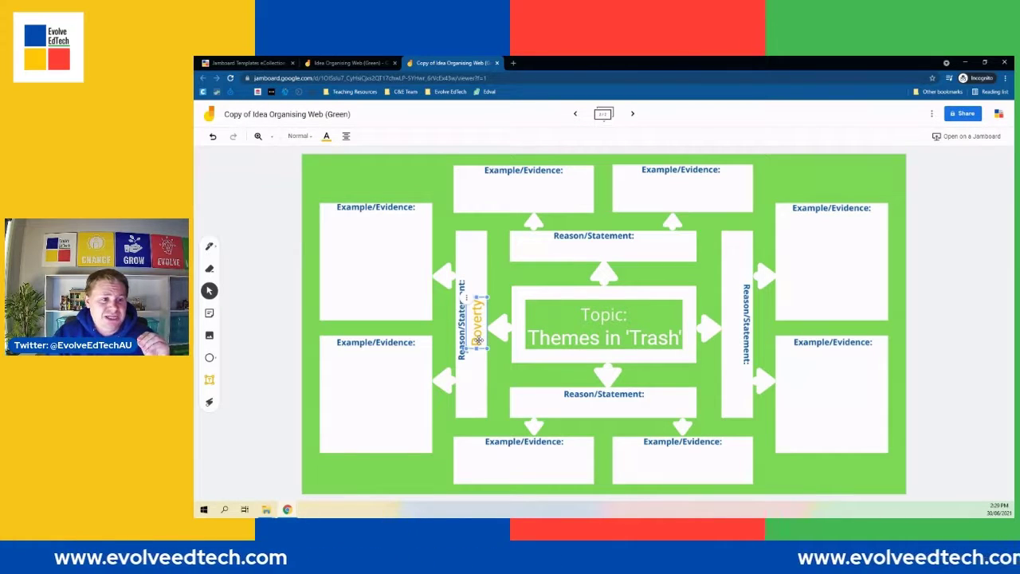
pyautogui.click(649, 280)
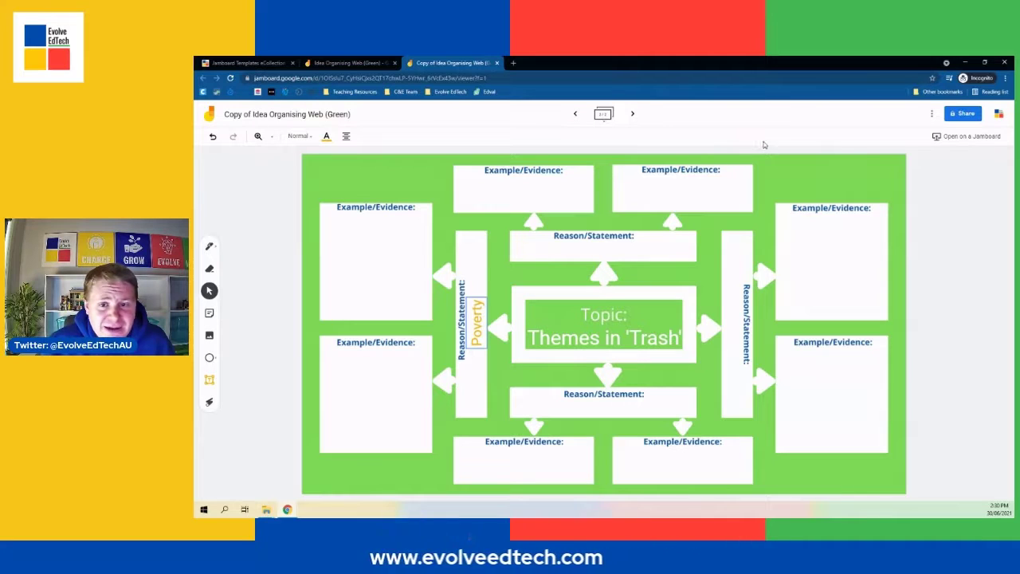
pyautogui.click(932, 114)
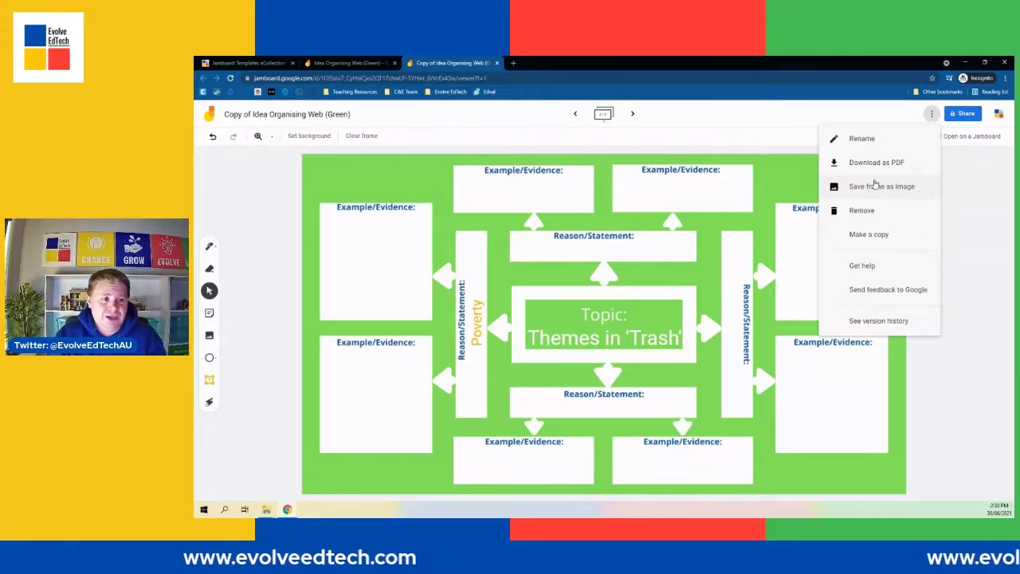
pyautogui.click(955, 309)
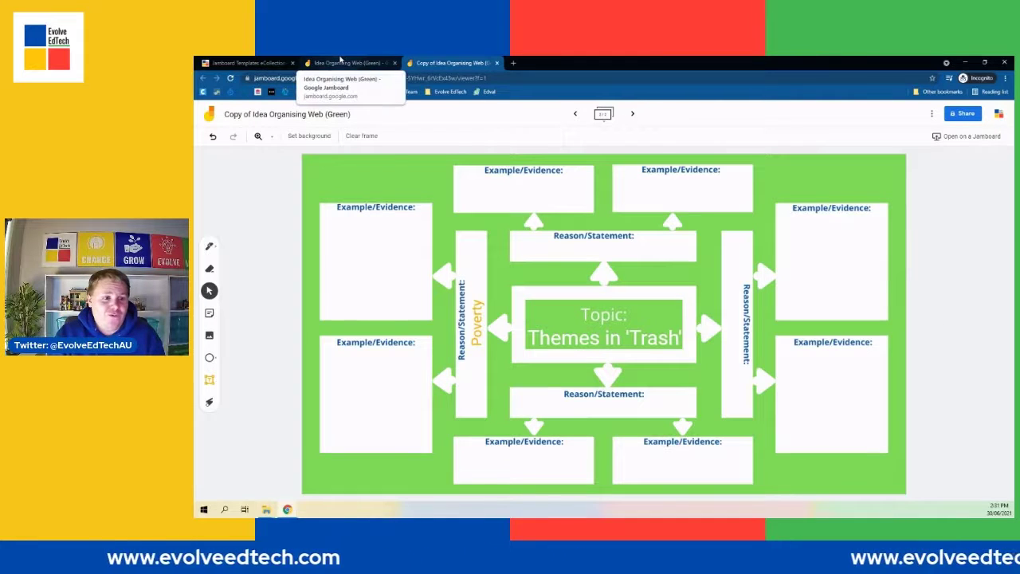
# Return to the Evolve EdTech Jamboard Template Collection page and look through its introduction and list of templates.
pyautogui.click(255, 62)
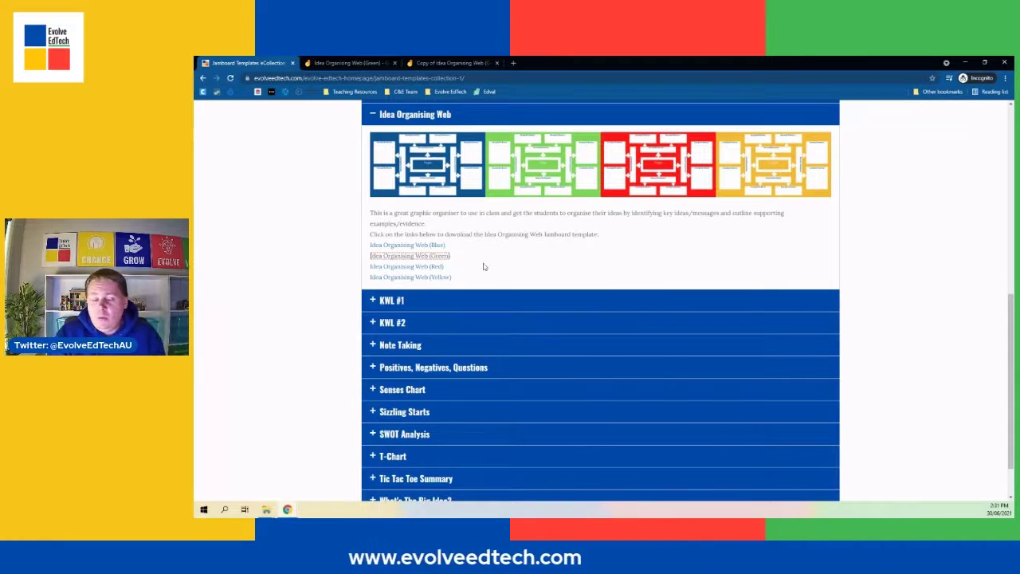
pyautogui.scroll(3, 488, 270)
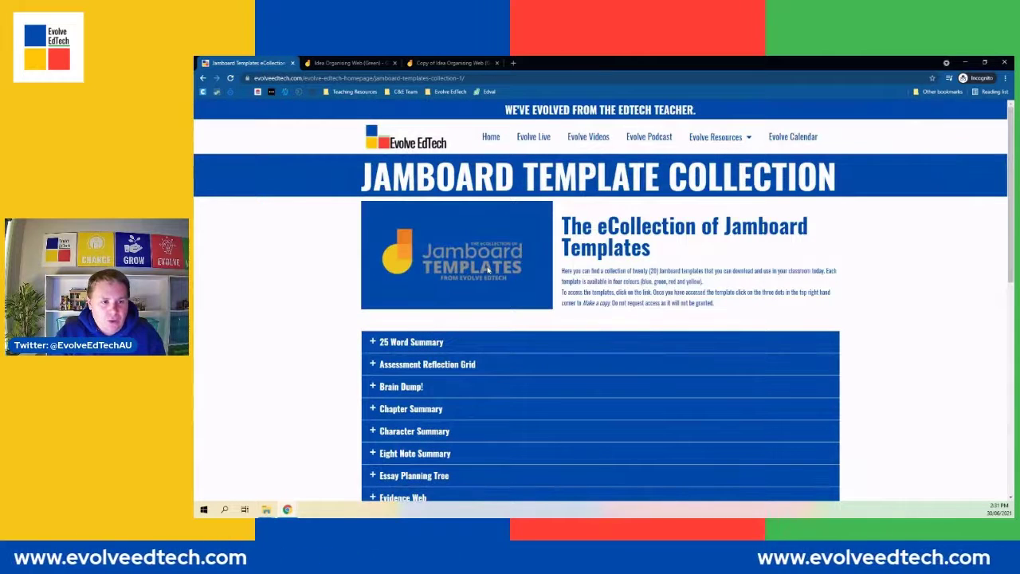
pyautogui.scroll(-3, 488, 270)
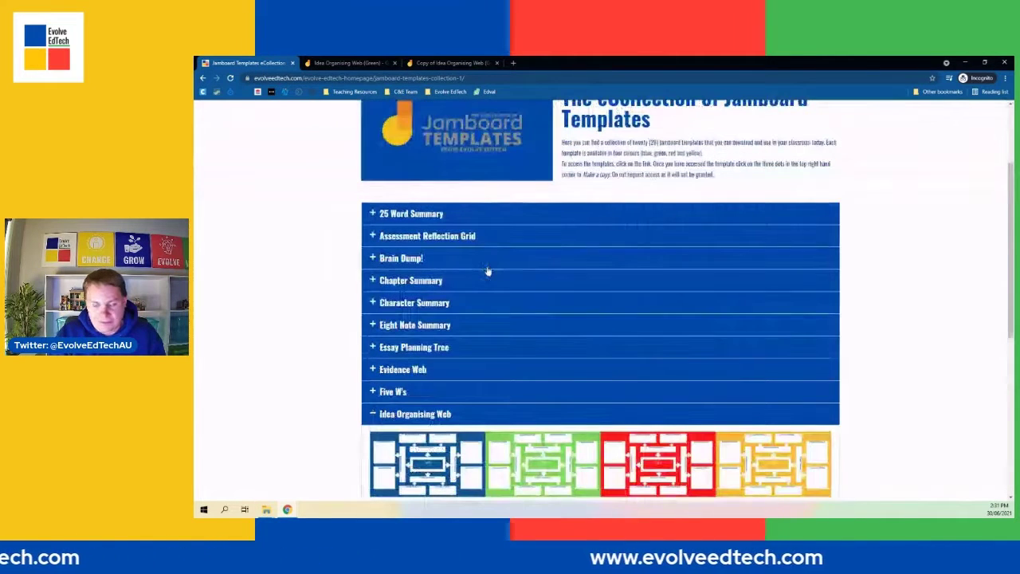
pyautogui.scroll(-1, 488, 272)
pyautogui.scroll(3, 476, 273)
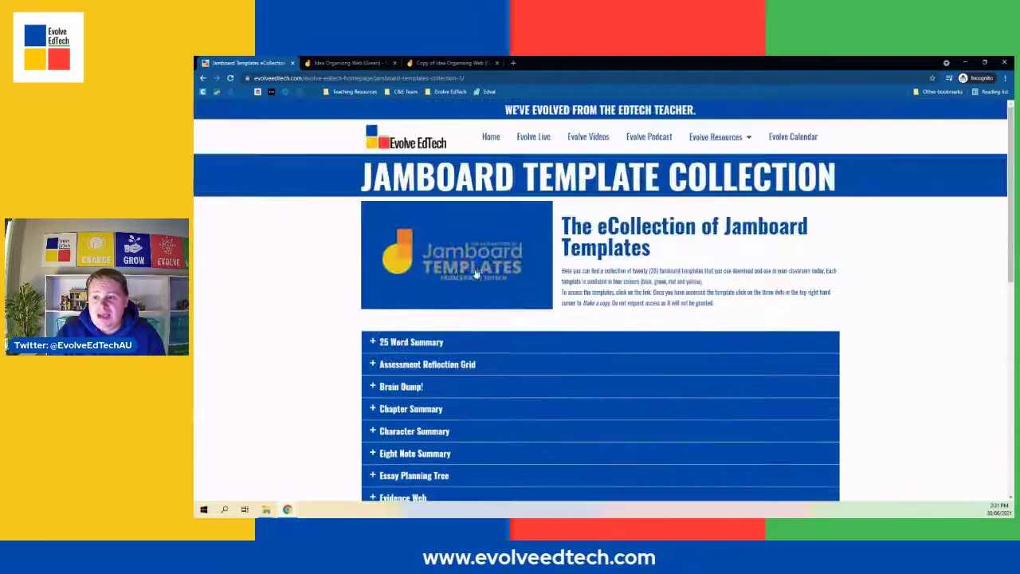